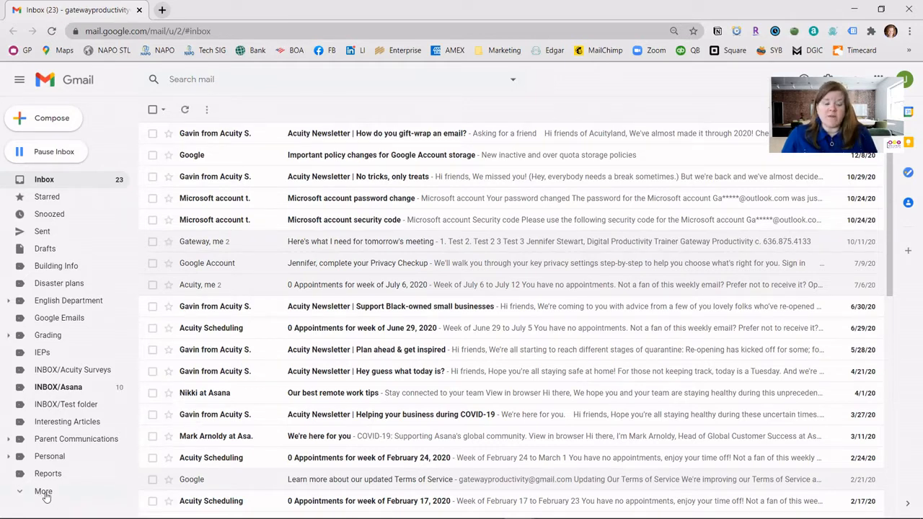
# Expand the label list to view the remaining system folders and label management options, and collapse it again
pyautogui.click(44, 492)
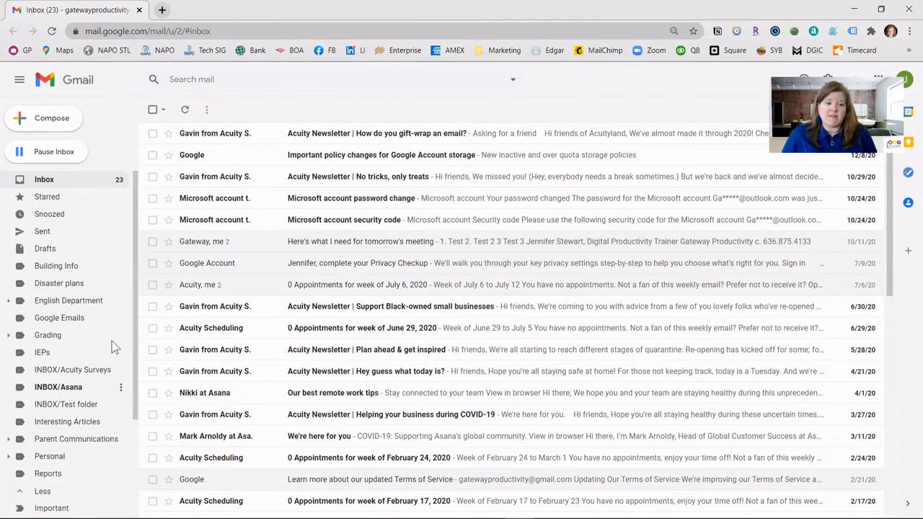
pyautogui.scroll(-2, 107, 333)
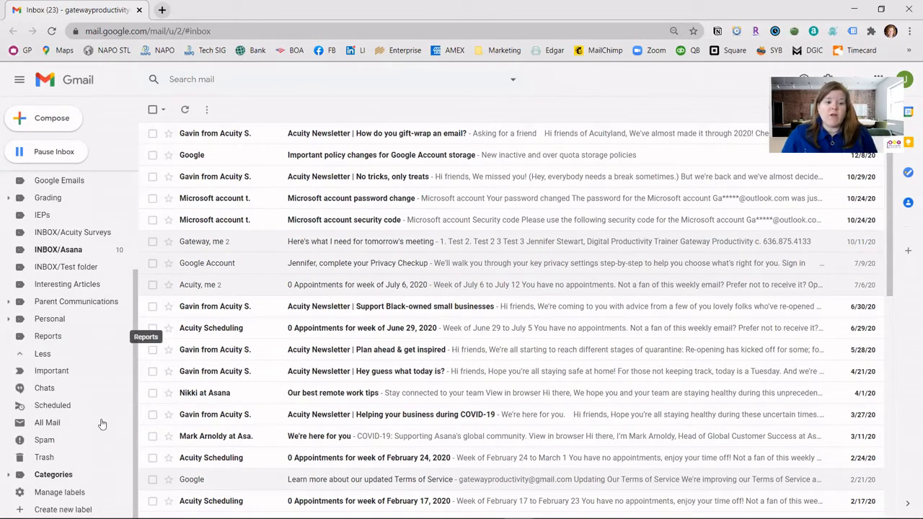
pyautogui.click(43, 355)
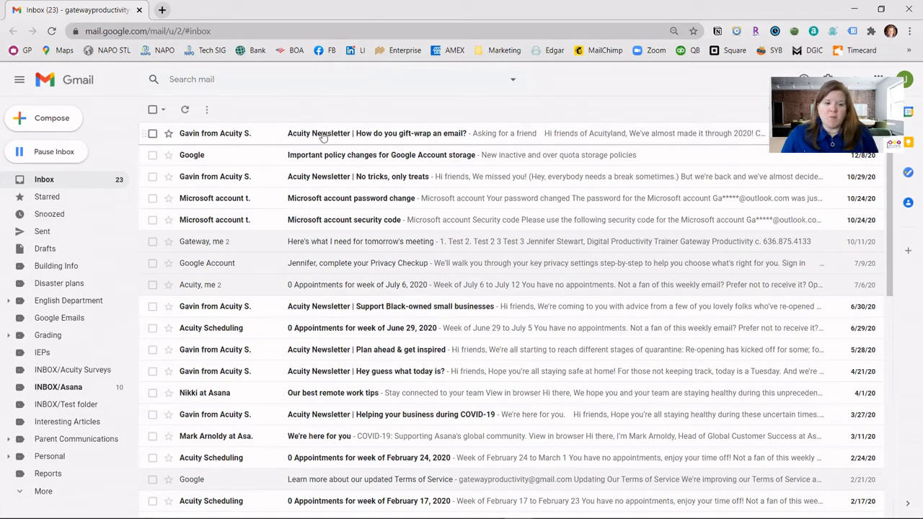
# Check which mail actions are offered for the "How do you gift-wrap an email?" newsletter when it is selected and when it is open
pyautogui.click(152, 133)
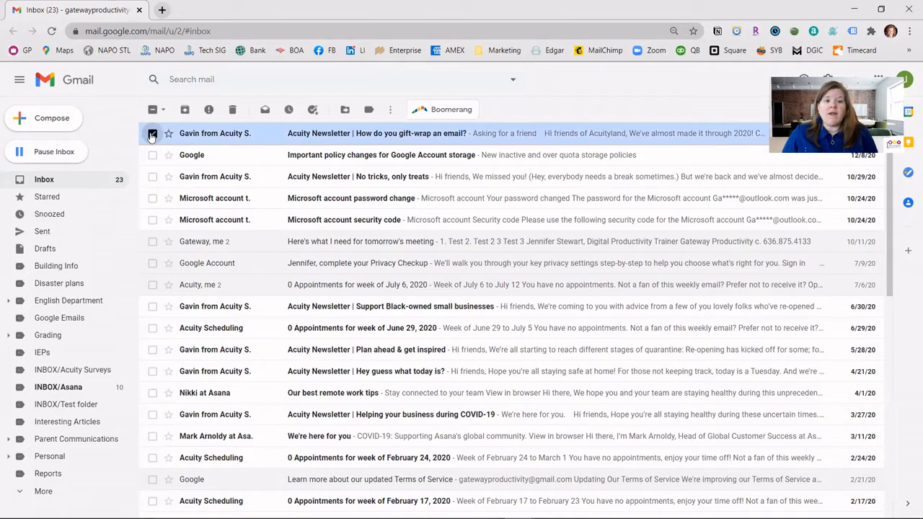
pyautogui.click(152, 133)
pyautogui.click(233, 136)
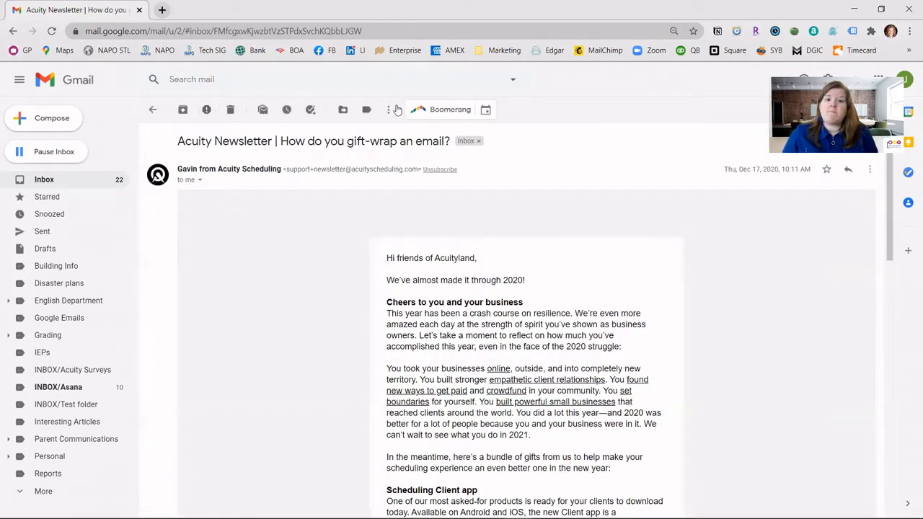
pyautogui.click(151, 112)
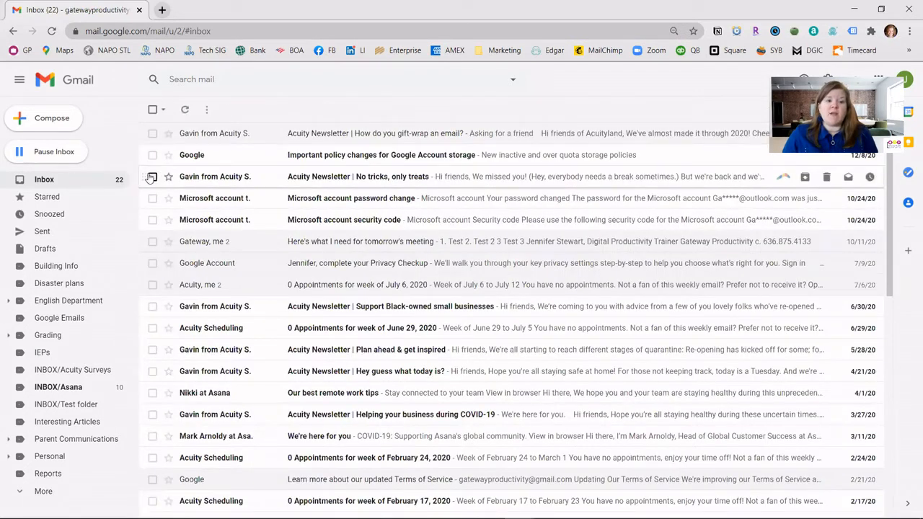
pyautogui.click(153, 134)
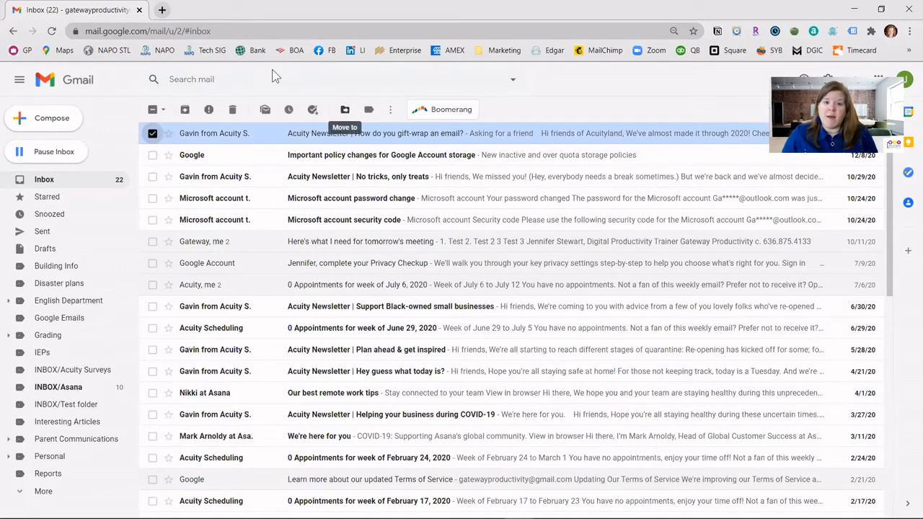
pyautogui.click(152, 133)
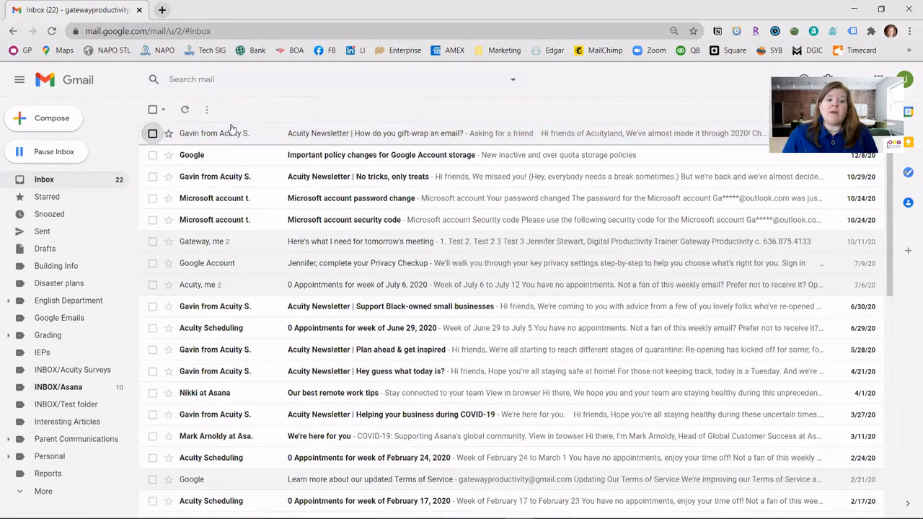
# Open the "How do you gift-wrap an email?" newsletter, apply a new label named Acuity to it, and return to the inbox
pyautogui.click(245, 135)
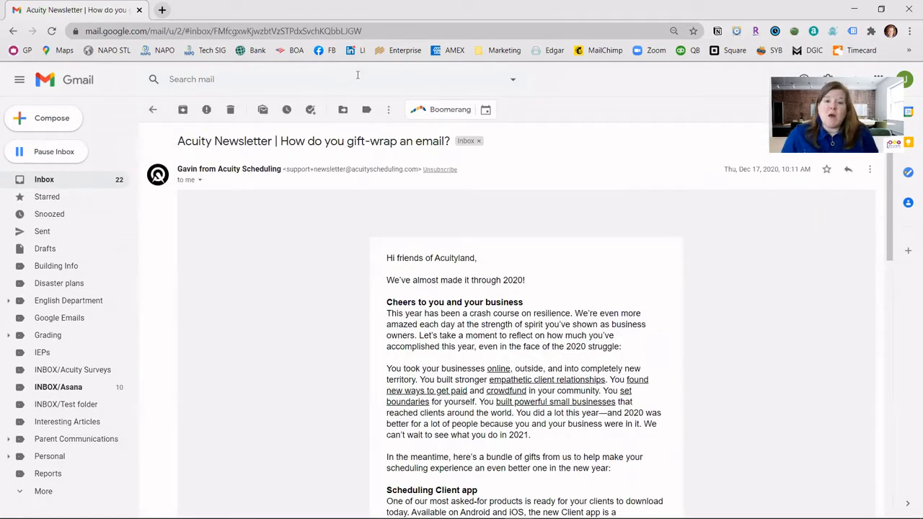
pyautogui.click(367, 112)
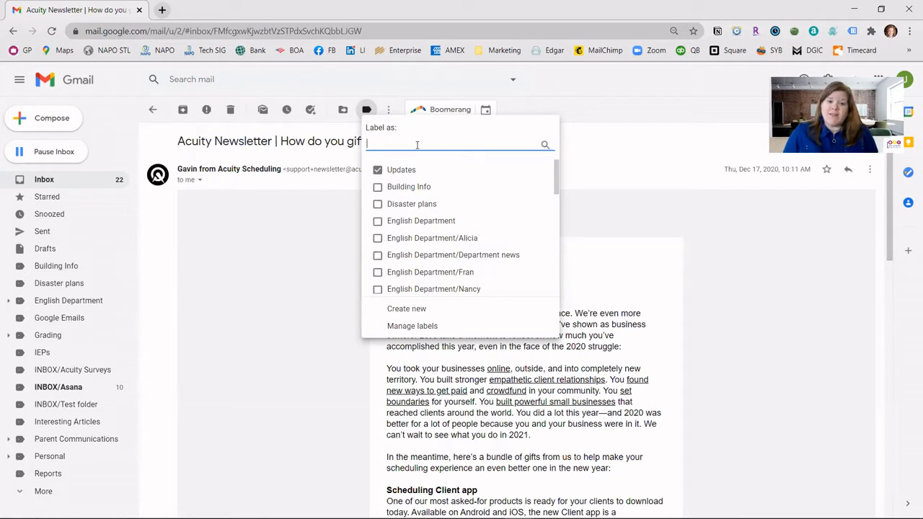
pyautogui.click(409, 309)
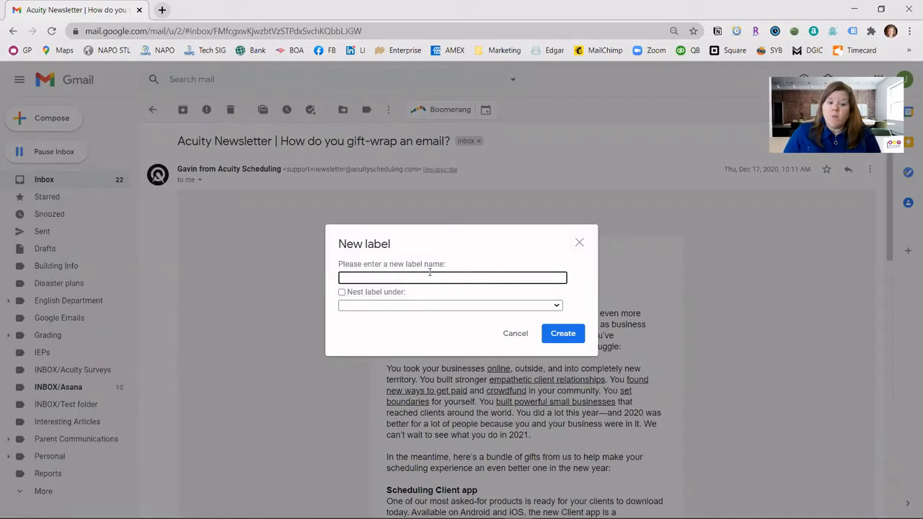
pyautogui.write('Acuity')
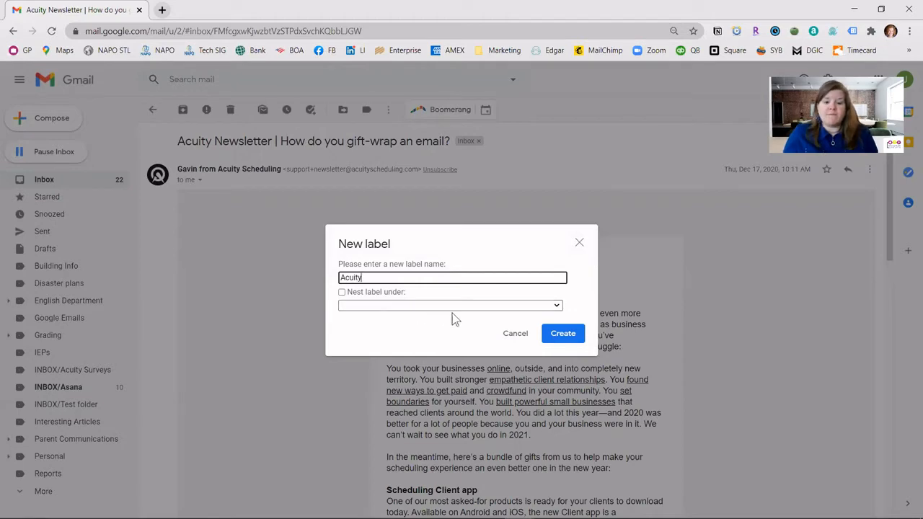
pyautogui.click(564, 338)
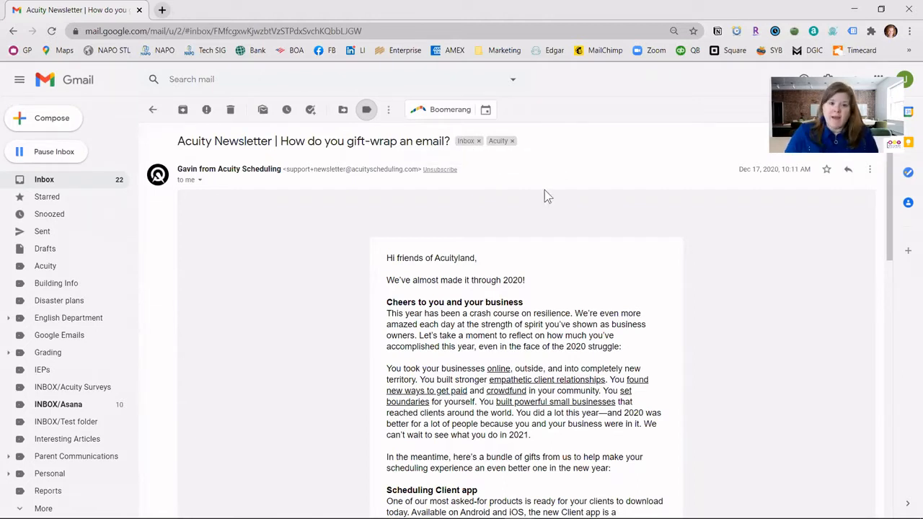
pyautogui.press('u')
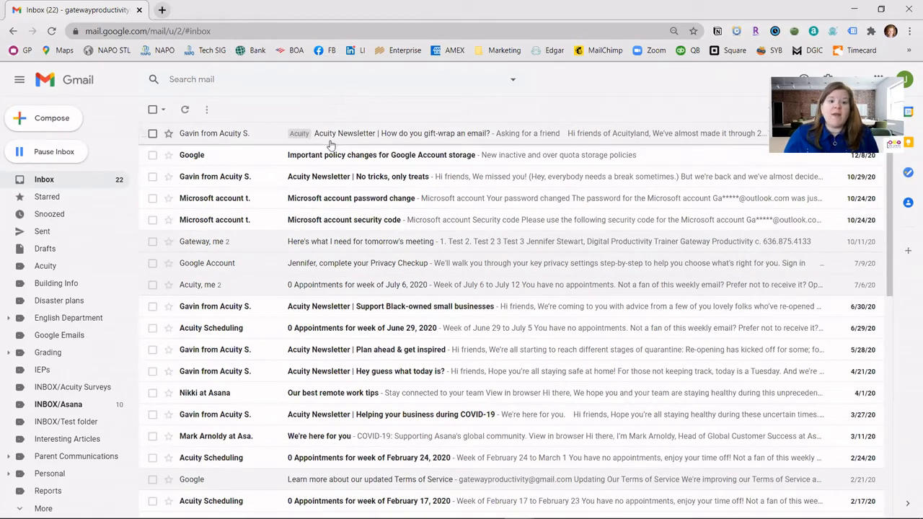
# View the labels on the "No tricks, only treats" newsletter and compare them with the labelled newsletter in the inbox
pyautogui.click(303, 181)
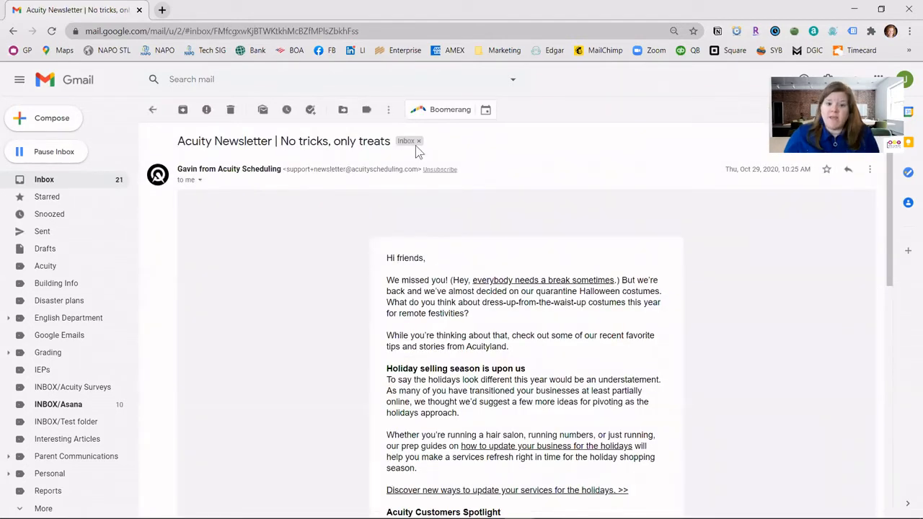
pyautogui.click(152, 110)
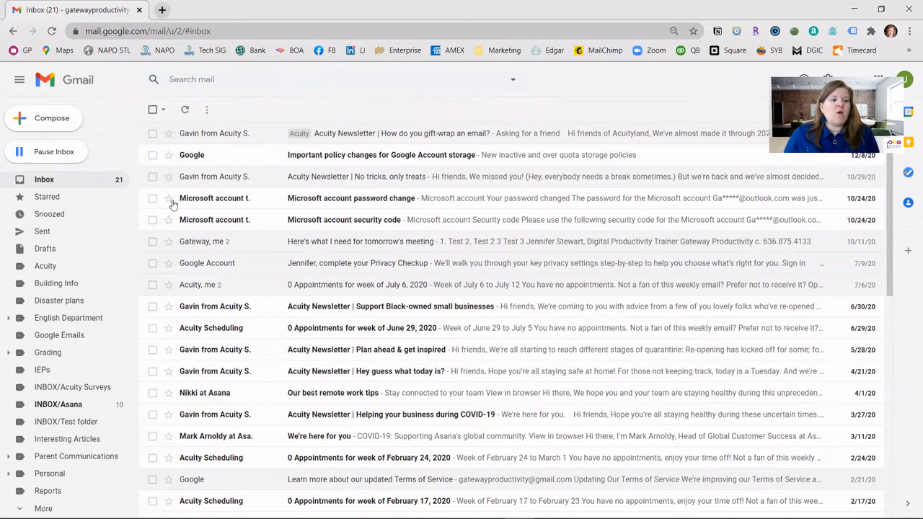
pyautogui.click(43, 268)
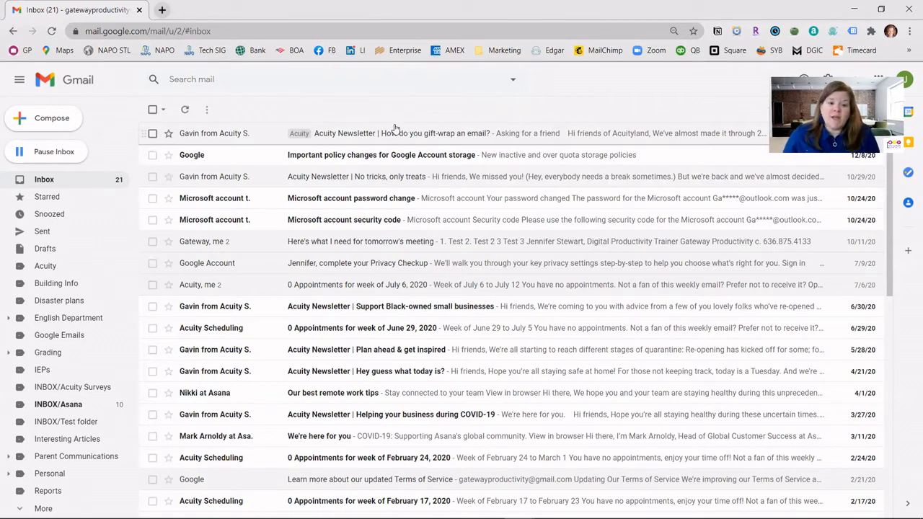
pyautogui.moveTo(257, 146); pyautogui.dragTo(214, 132)
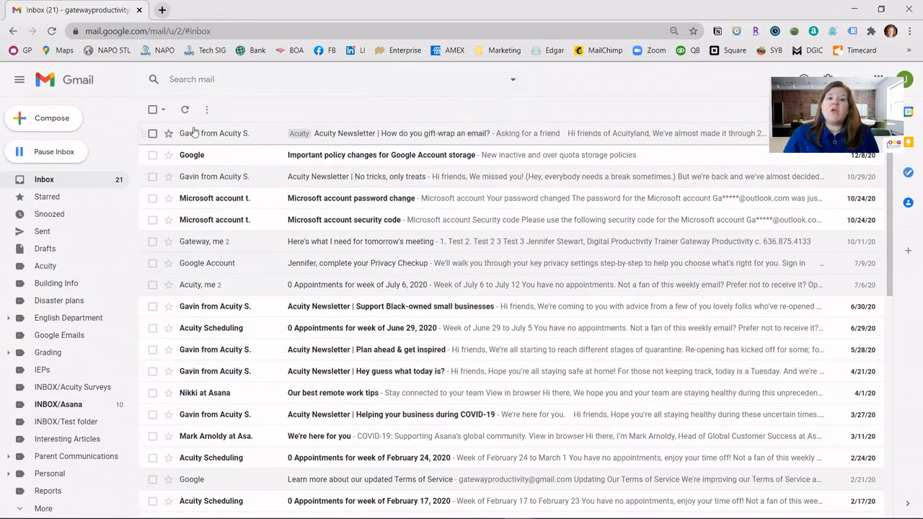
# Add the Interesting Articles label to the "How do you gift-wrap an email?" newsletter and move it out of the inbox to Acuity
pyautogui.click(152, 135)
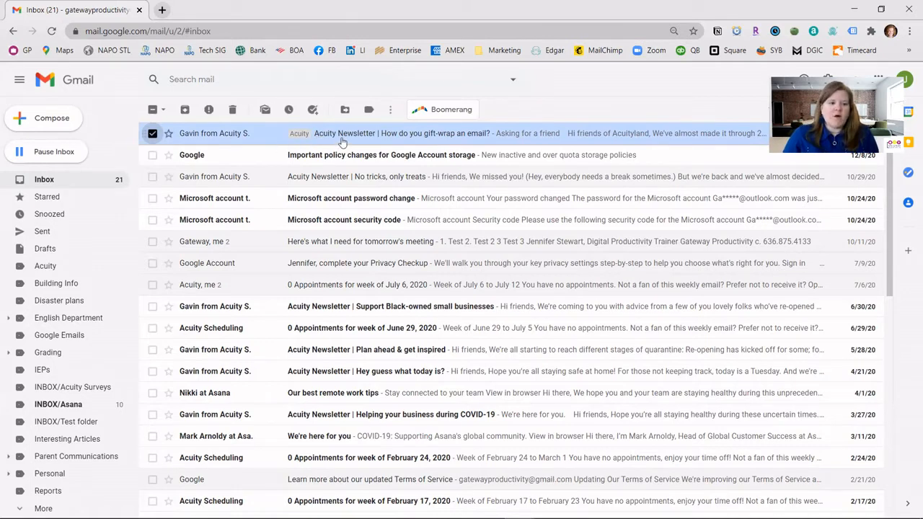
pyautogui.click(369, 110)
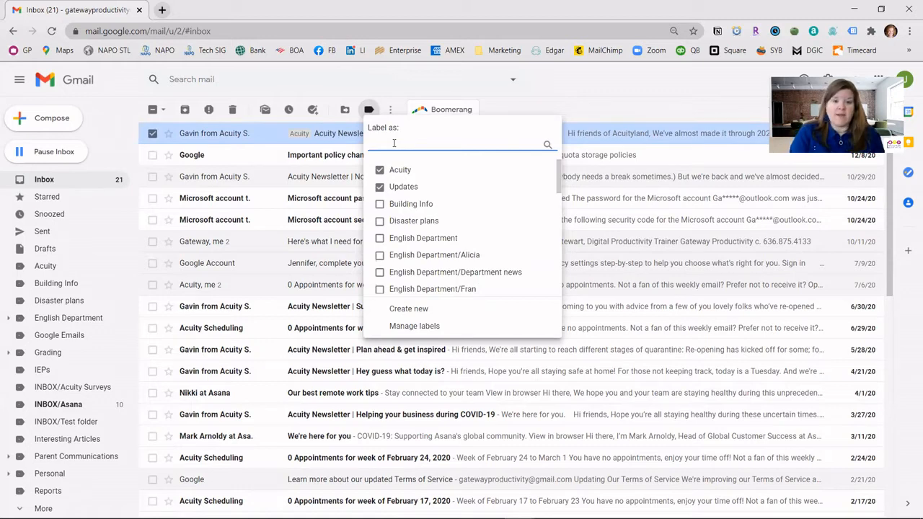
pyautogui.write('inter')
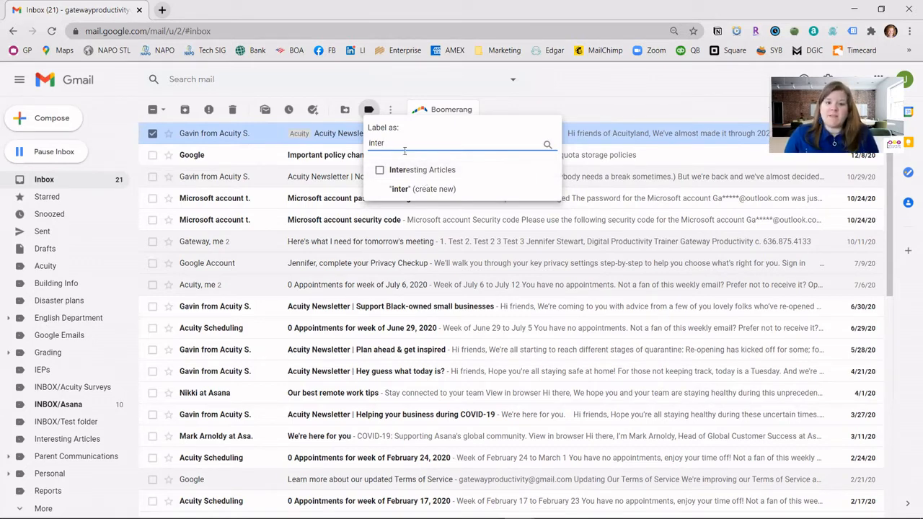
pyautogui.click(380, 172)
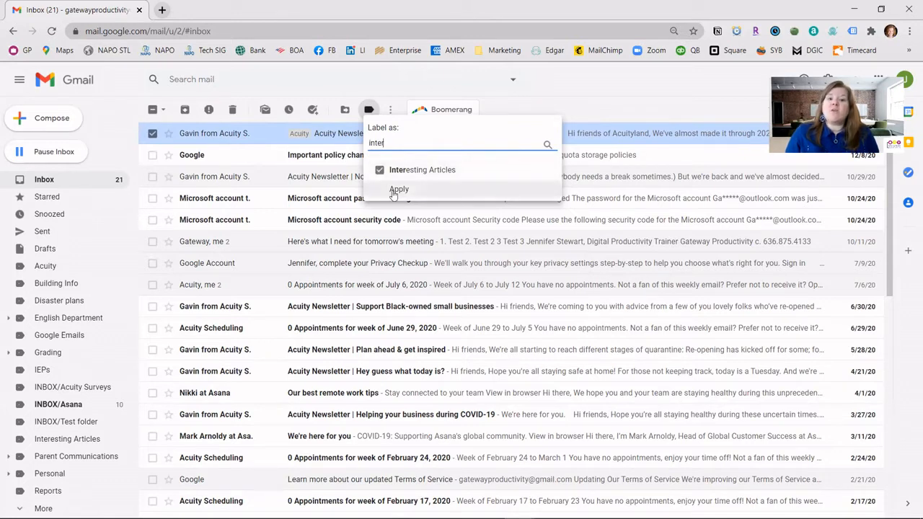
pyautogui.click(398, 190)
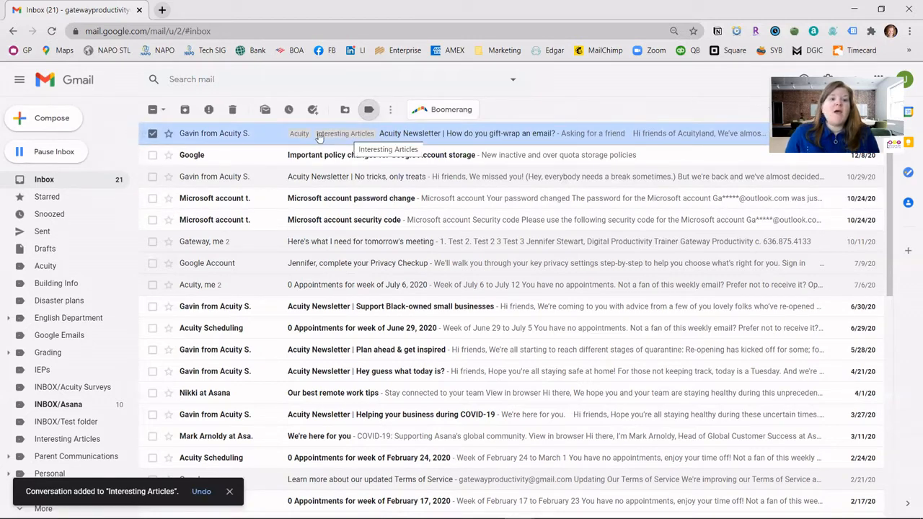
pyautogui.click(344, 111)
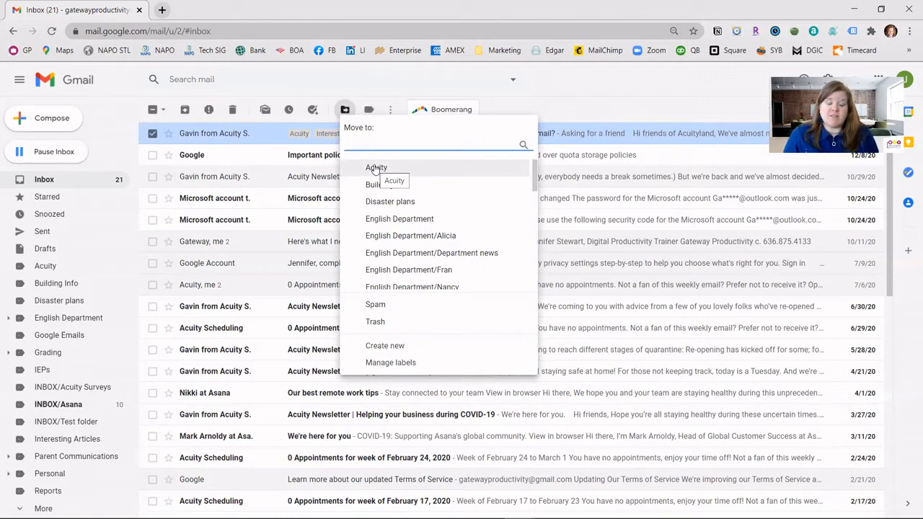
pyautogui.click(374, 168)
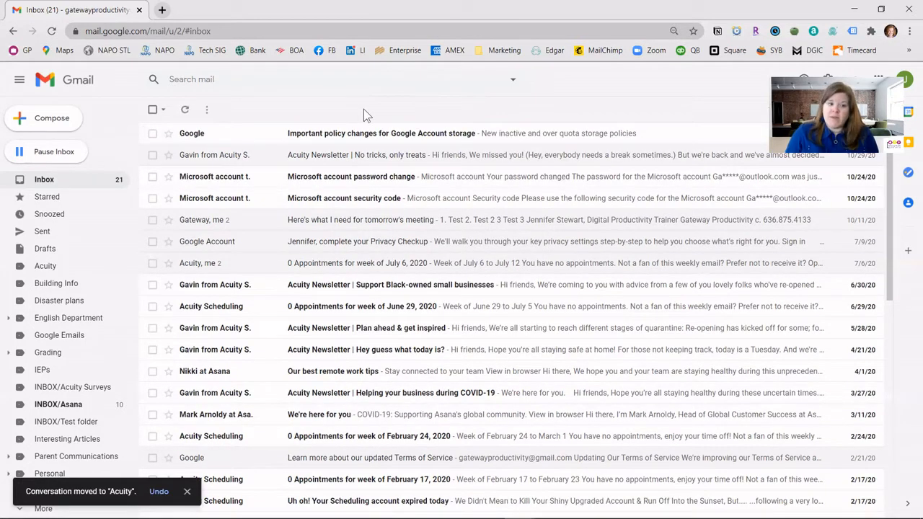
# View the newsletter filed under the Acuity label, and look it up under the Interesting Articles label as well
pyautogui.click(41, 267)
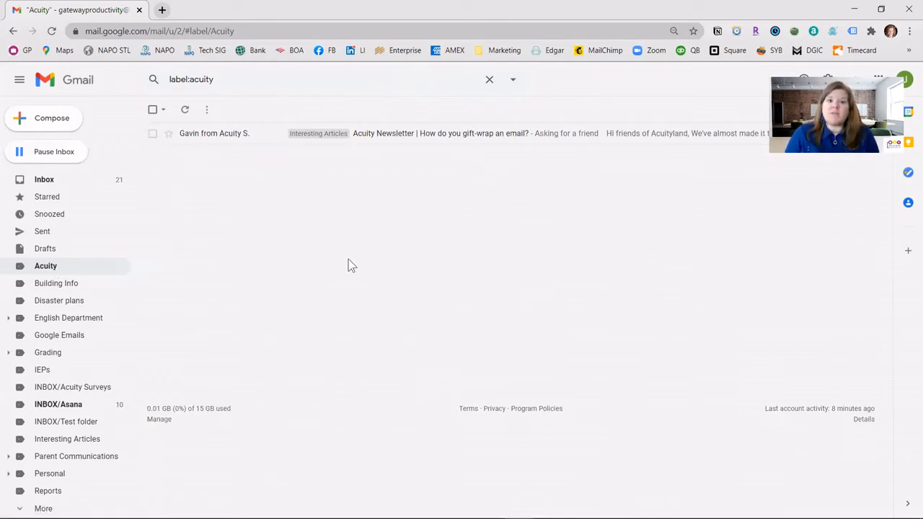
pyautogui.click(266, 135)
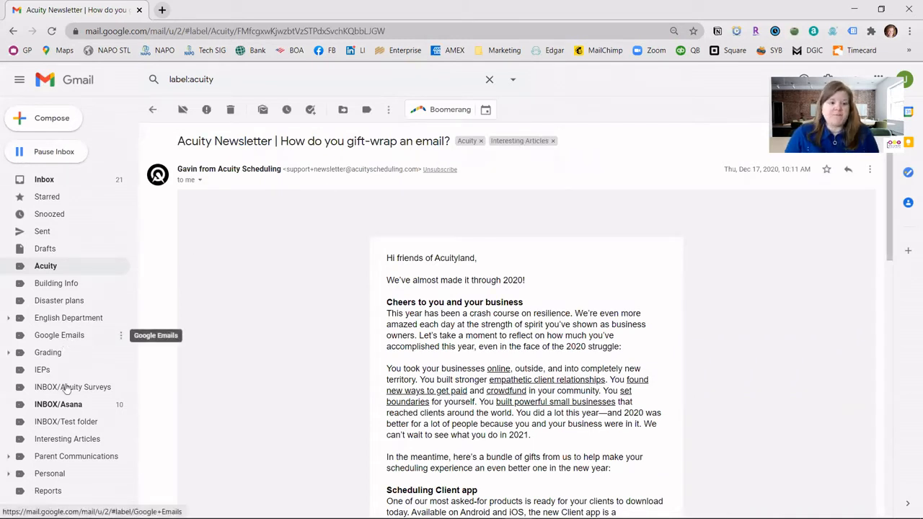
pyautogui.click(39, 441)
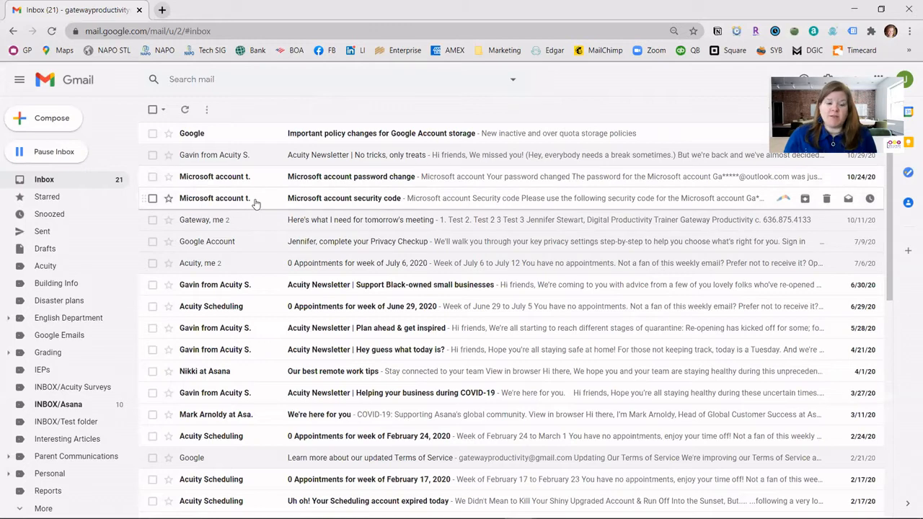
# Apply a new label named Microsoft, nested under Personal, to the Microsoft account password change and security code emails
pyautogui.click(152, 198)
pyautogui.click(152, 178)
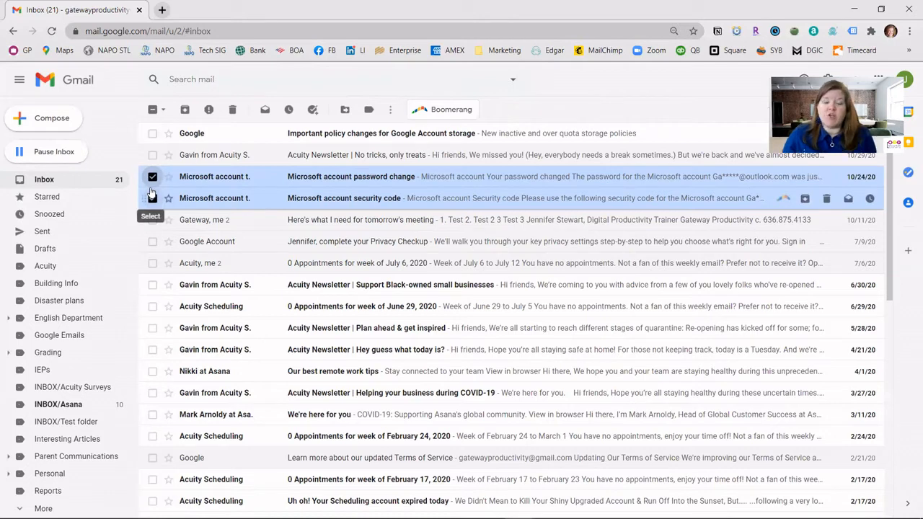
pyautogui.click(369, 110)
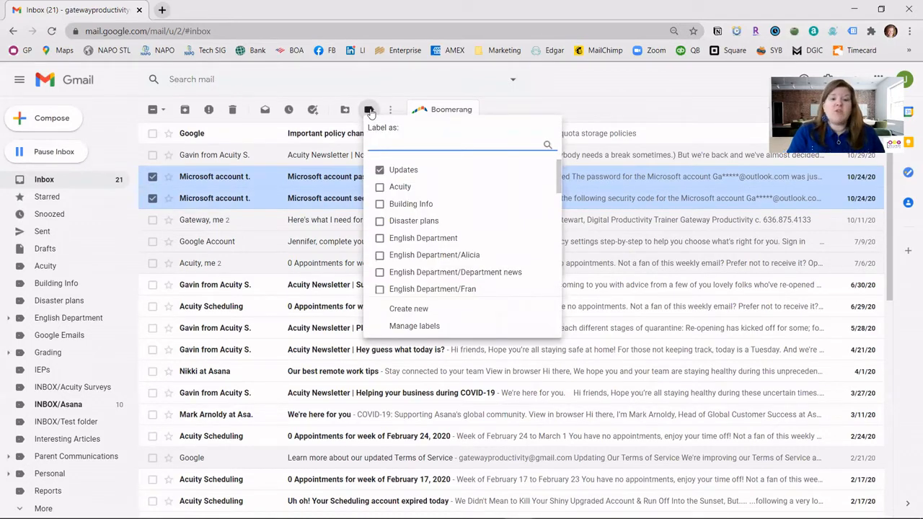
pyautogui.write('Microsoft')
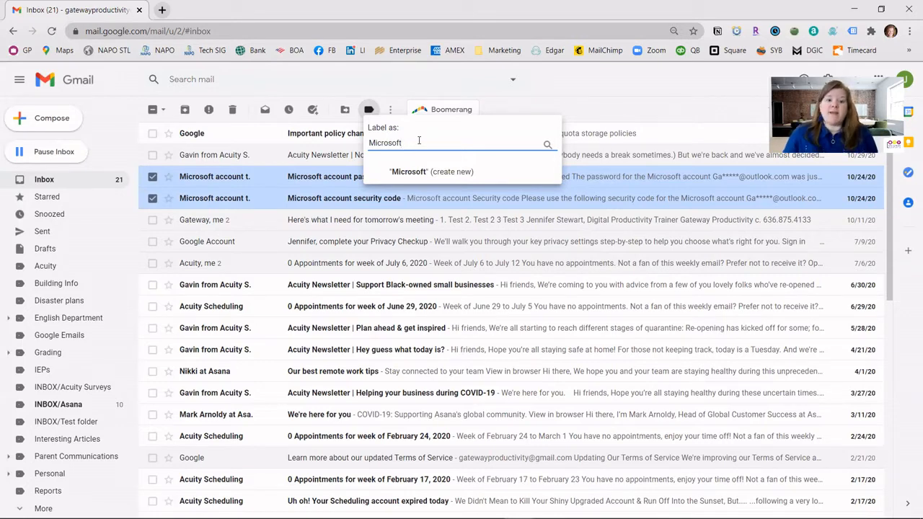
pyautogui.click(433, 179)
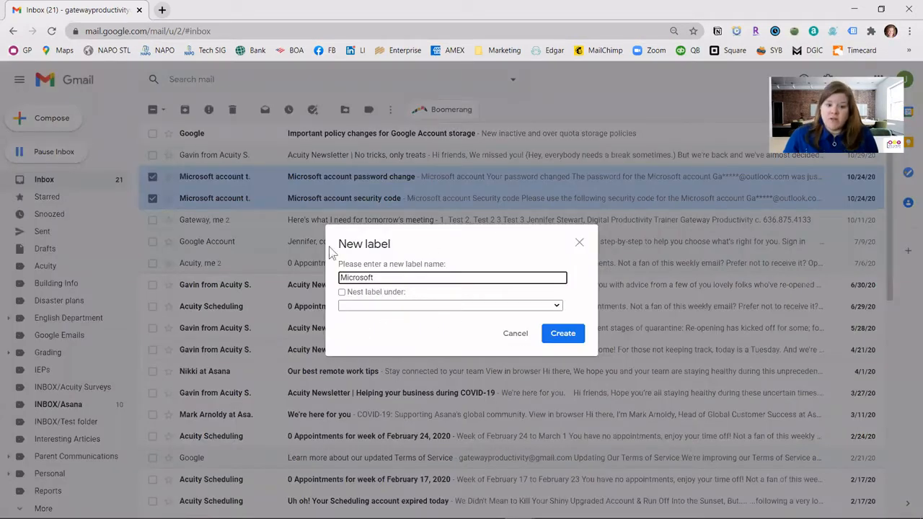
pyautogui.click(342, 292)
pyautogui.click(382, 306)
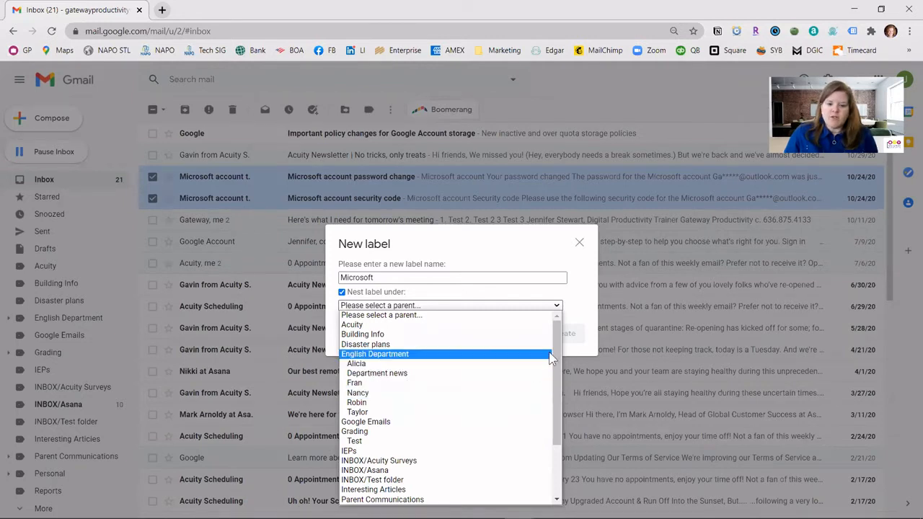
pyautogui.moveTo(554, 345); pyautogui.dragTo(554, 418)
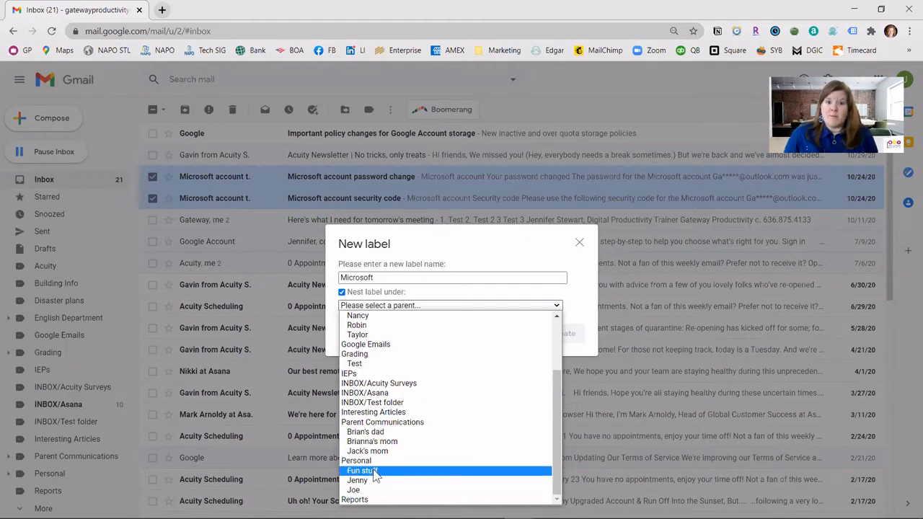
pyautogui.click(375, 461)
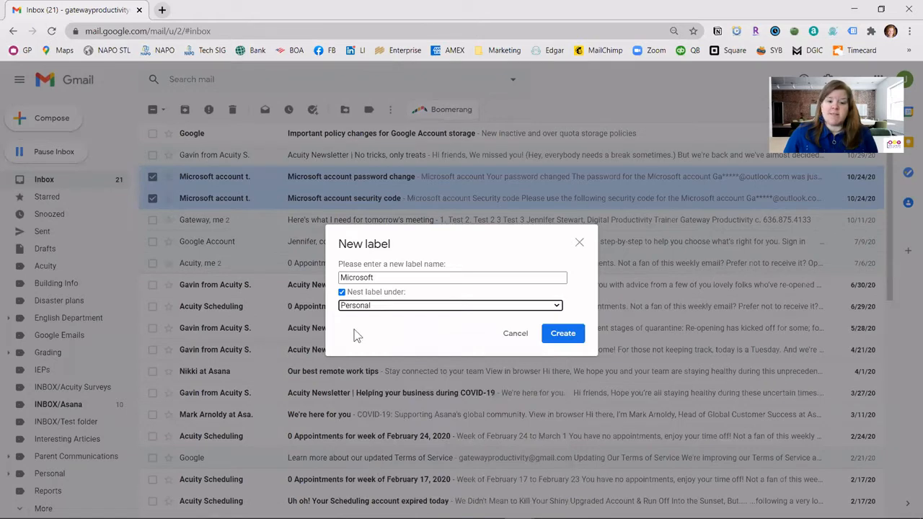
pyautogui.click(561, 334)
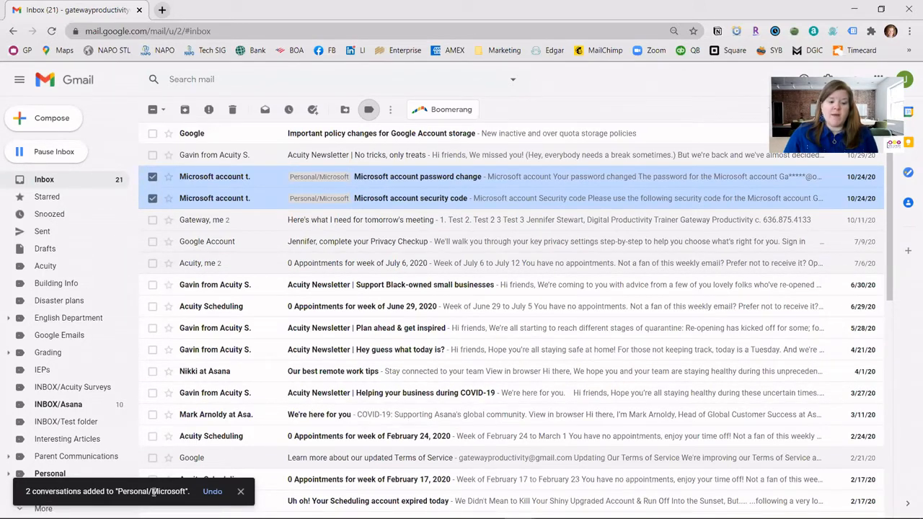
pyautogui.click(241, 494)
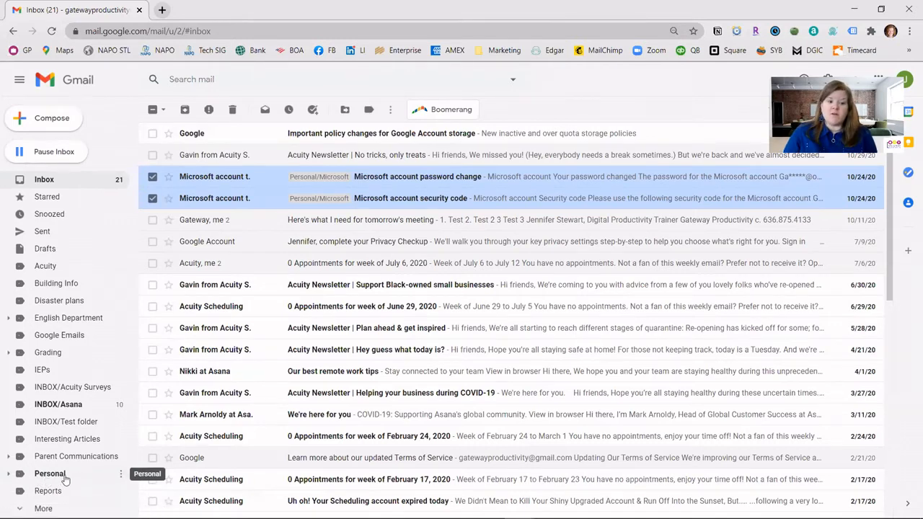
# Expand the Personal label, view the emails under its Microsoft sublabel, and return to the inbox
pyautogui.click(8, 476)
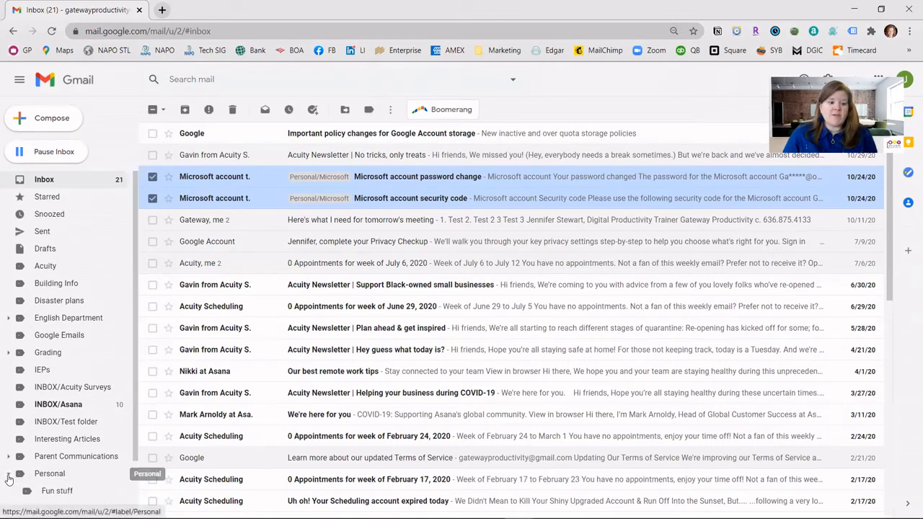
pyautogui.scroll(-2, 92, 437)
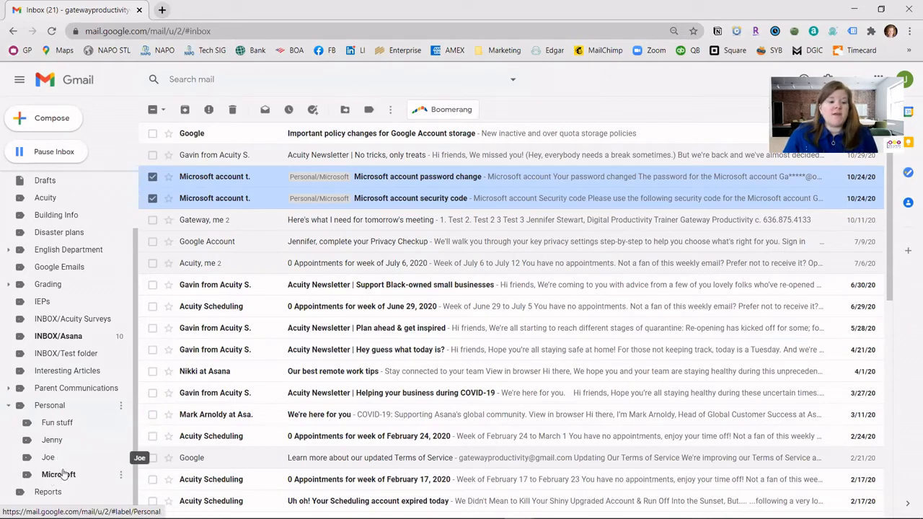
pyautogui.click(59, 475)
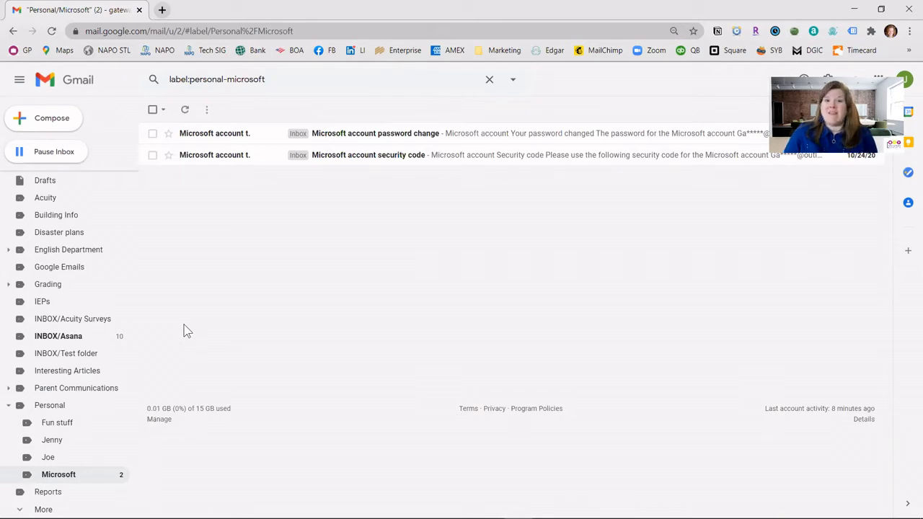
pyautogui.press('g')
pyautogui.press('i')
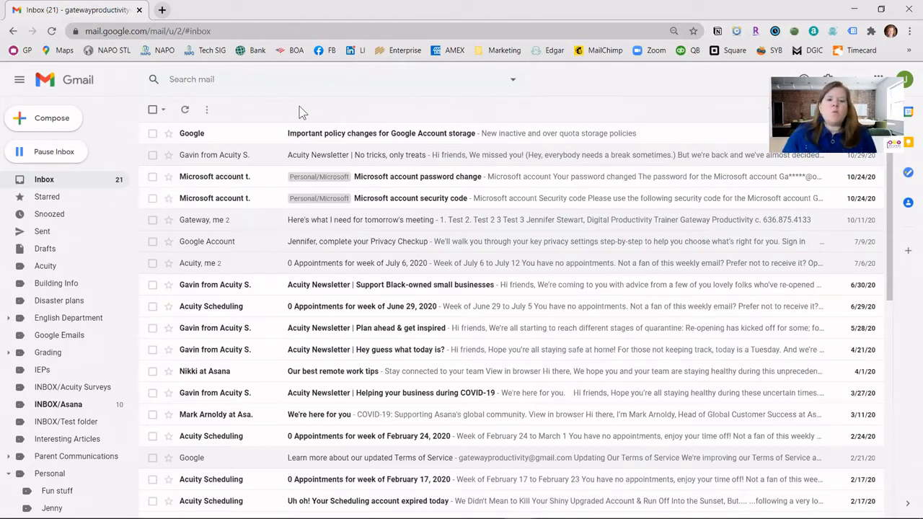
pyautogui.click(152, 177)
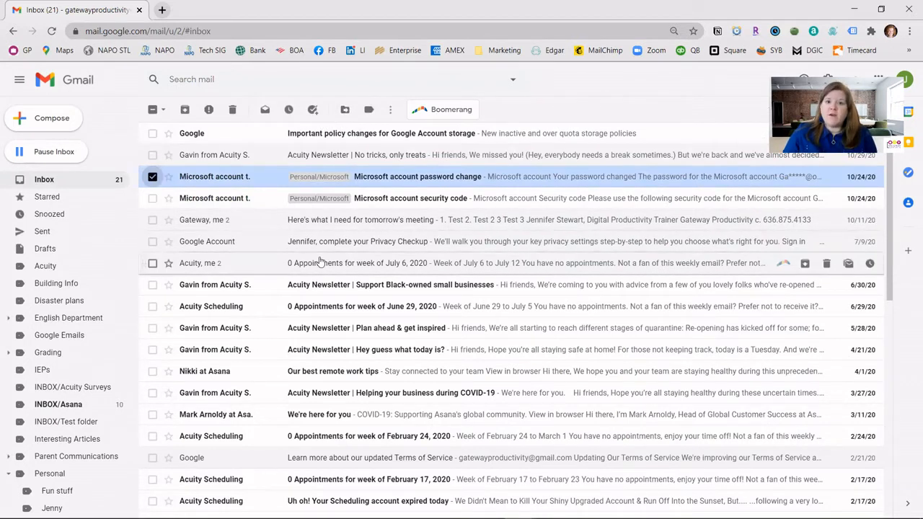
pyautogui.click(153, 177)
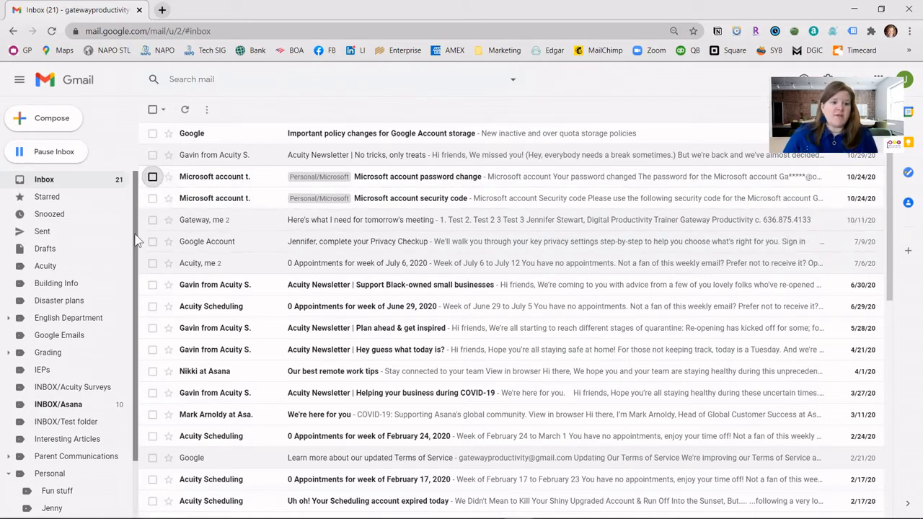
# Set the color of the Microsoft sublabel under Personal to red-orange
pyautogui.scroll(-2, 137, 242)
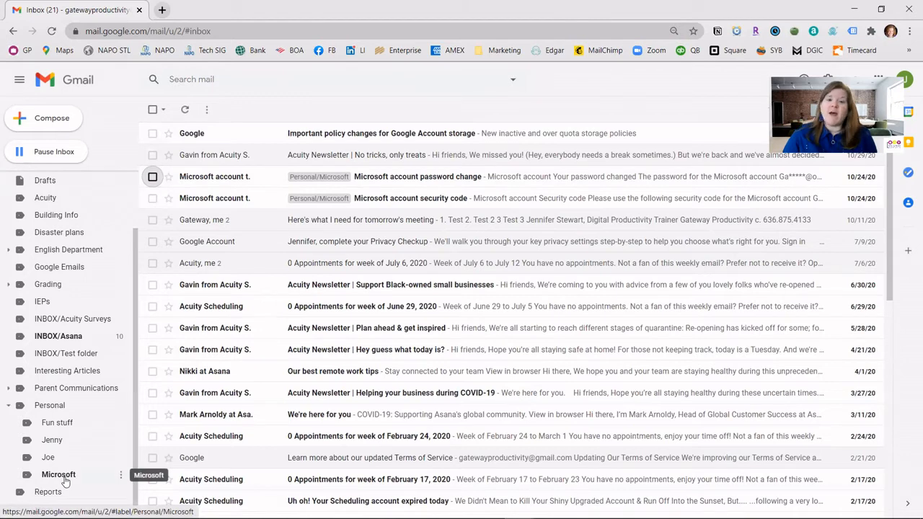
pyautogui.click(119, 478)
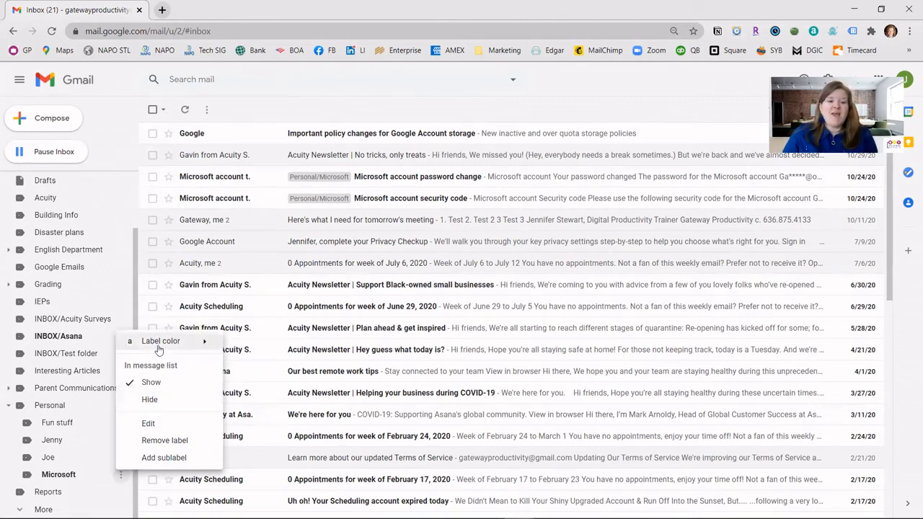
pyautogui.moveTo(159, 349)
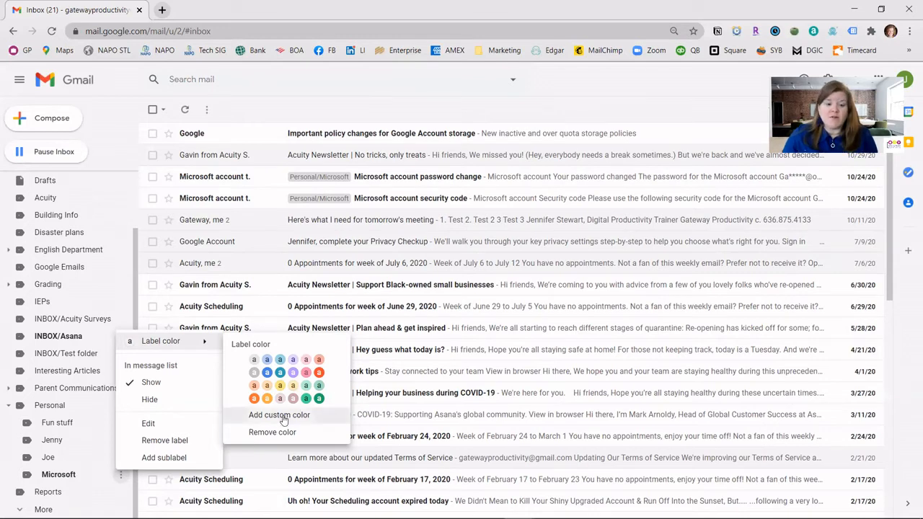
pyautogui.click(319, 373)
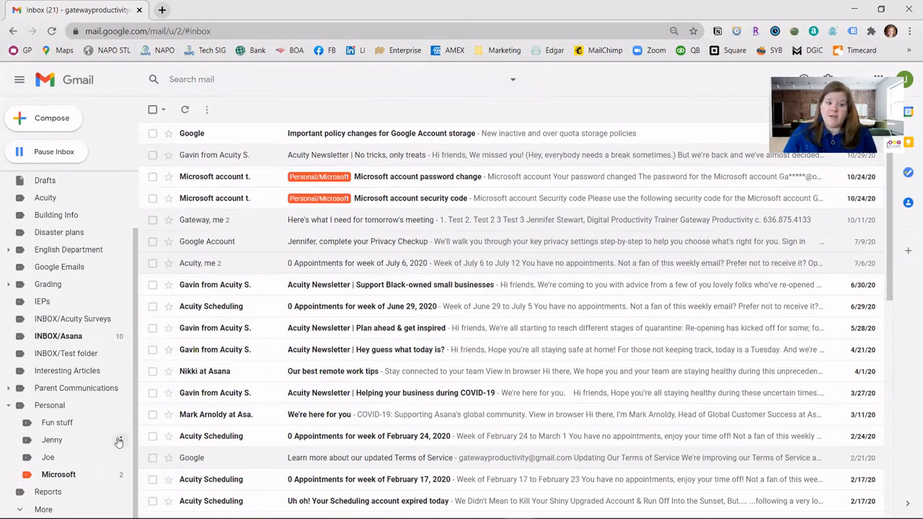
# View the emails under the colored Microsoft sublabel and go back to the inbox
pyautogui.click(62, 477)
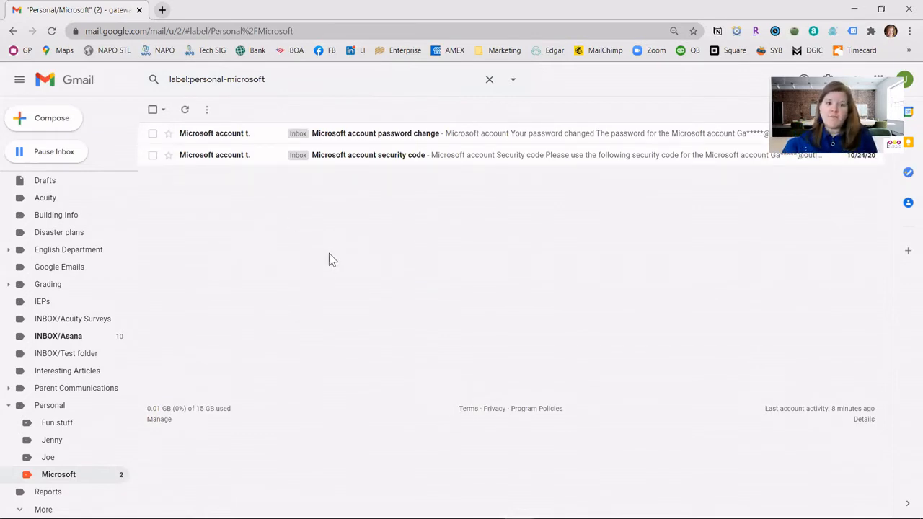
pyautogui.scroll(2, 104, 208)
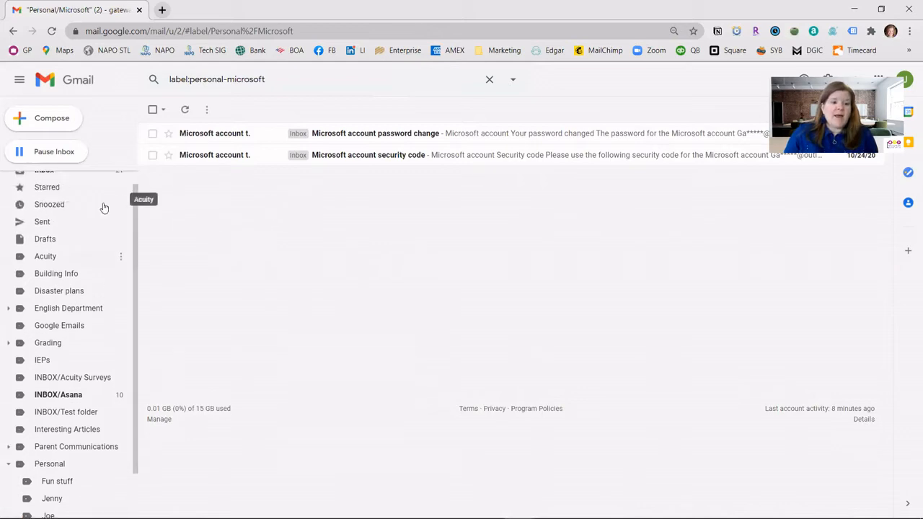
pyautogui.scroll(1, 104, 207)
pyautogui.click(62, 180)
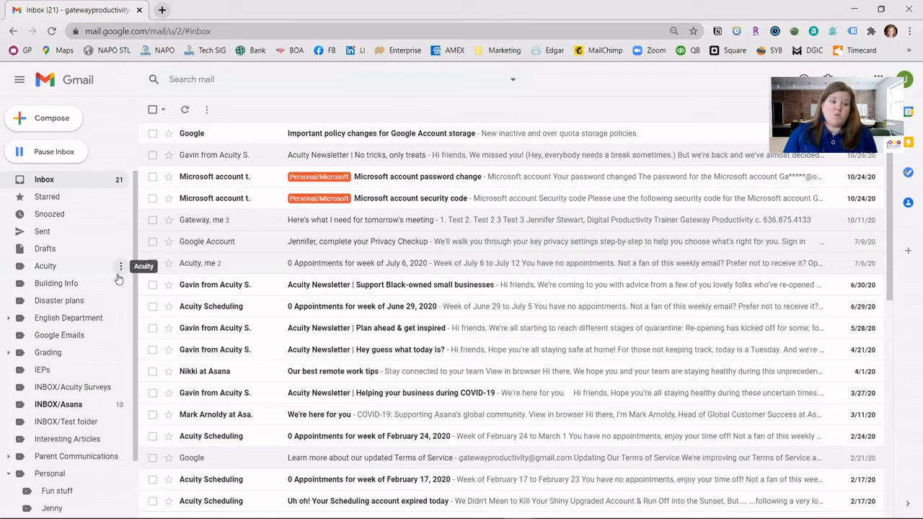
# Edit the Microsoft label so it is no longer nested under Personal, and save the change
pyautogui.scroll(-1, 132, 304)
pyautogui.scroll(1, 73, 317)
pyautogui.scroll(-4, 72, 318)
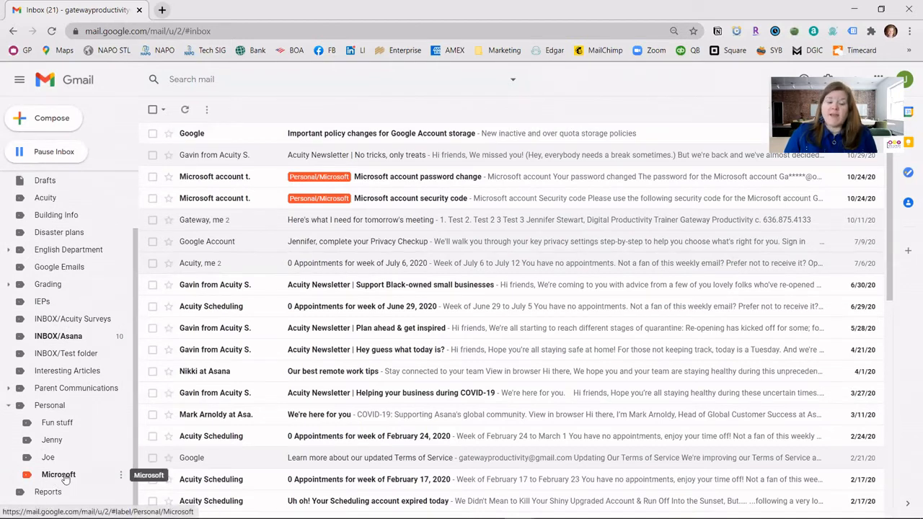
pyautogui.click(121, 476)
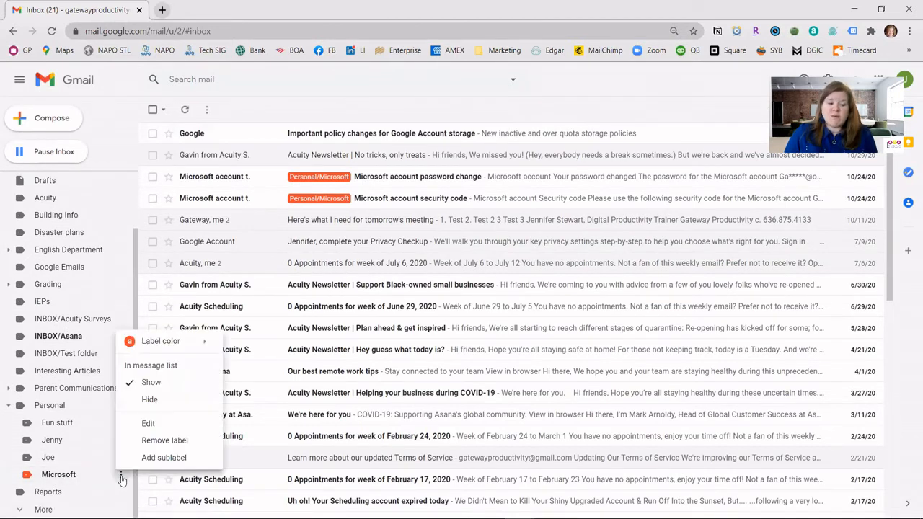
pyautogui.click(148, 424)
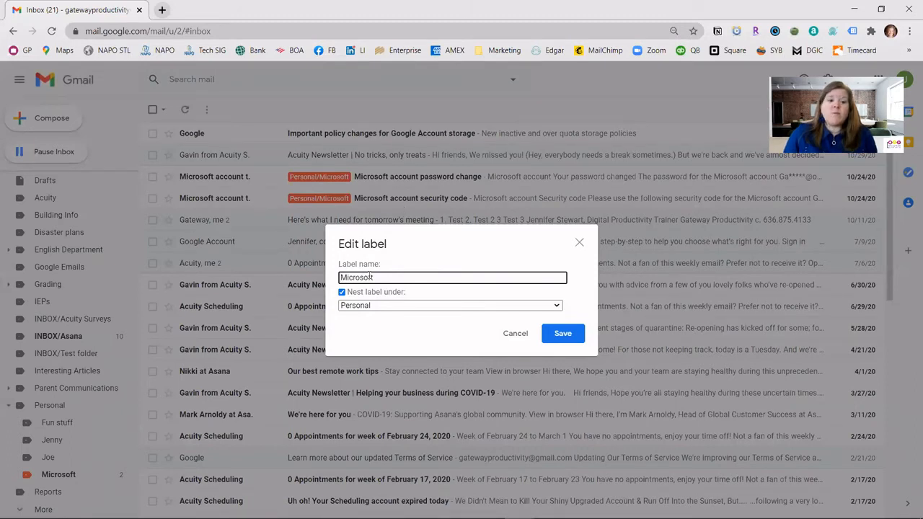
pyautogui.click(342, 293)
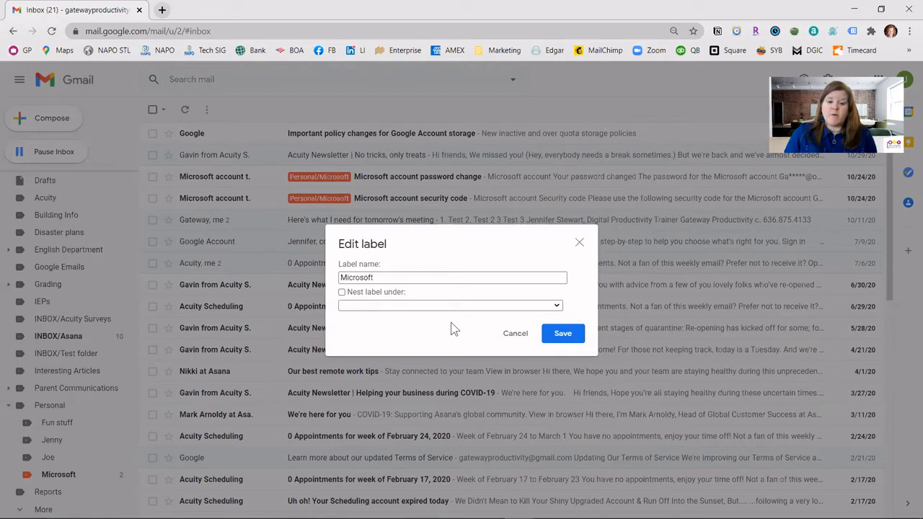
pyautogui.click(564, 333)
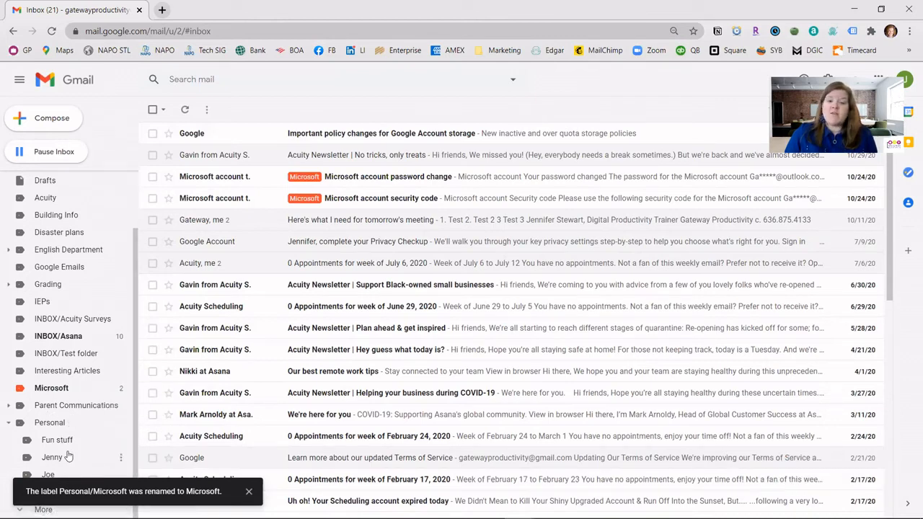
# View the emails under the top-level Microsoft label and return to the inbox
pyautogui.click(54, 391)
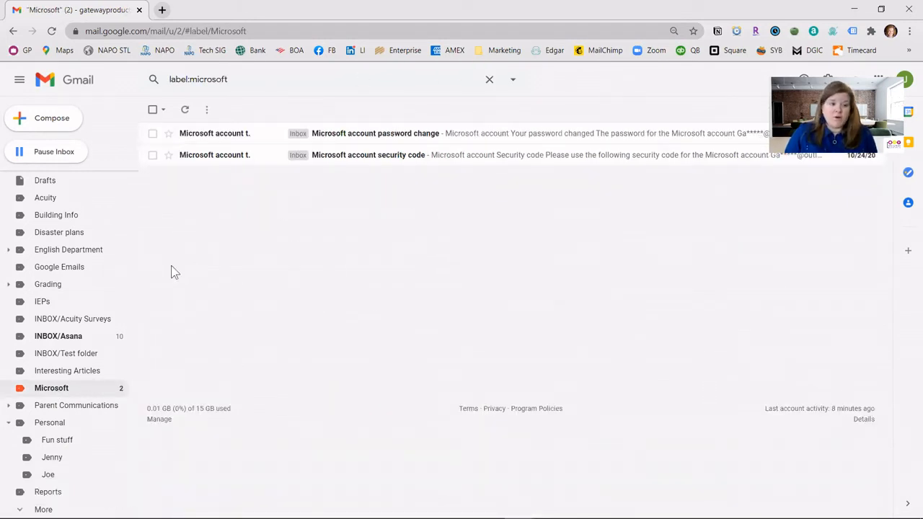
pyautogui.scroll(2, 108, 226)
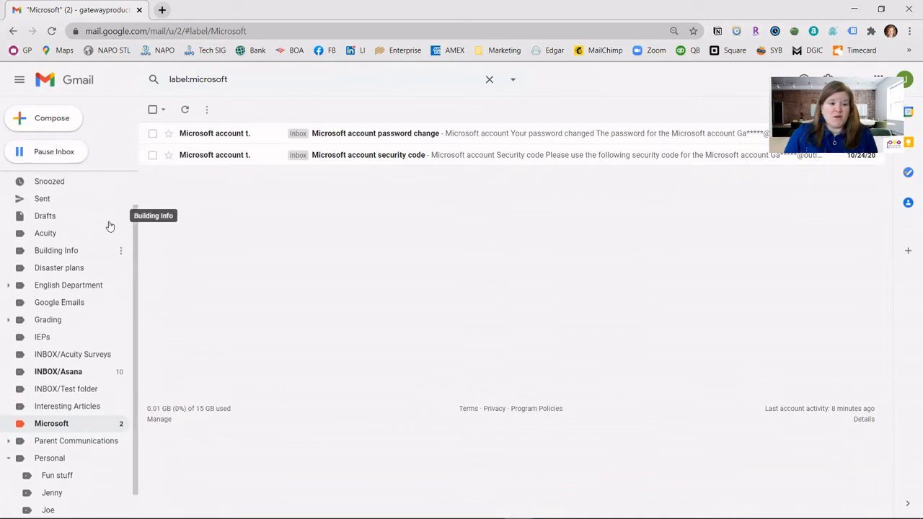
pyautogui.click(44, 179)
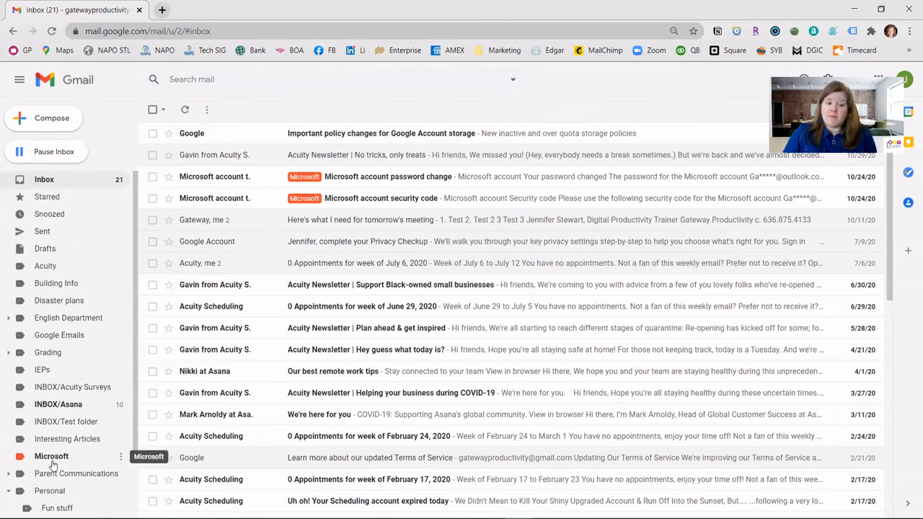
# Delete the Microsoft label, removing it from its conversations, and check the label list
pyautogui.click(121, 456)
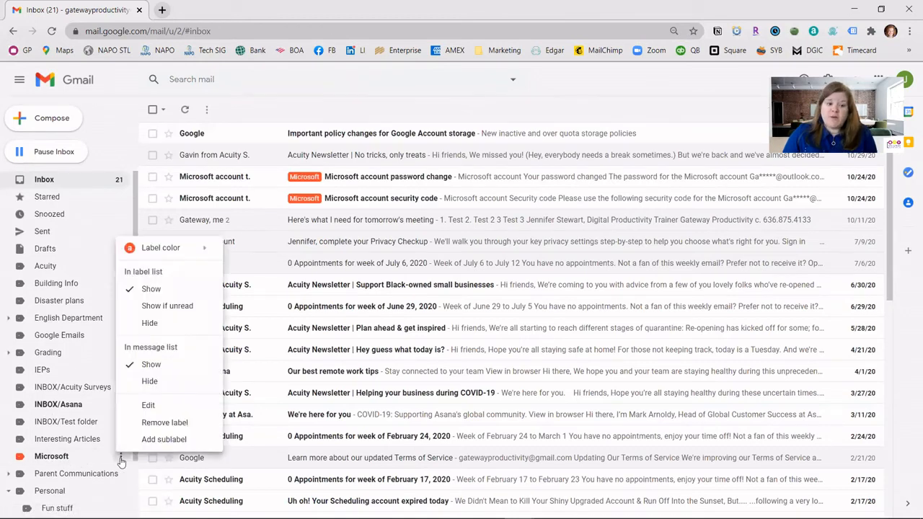
pyautogui.click(151, 423)
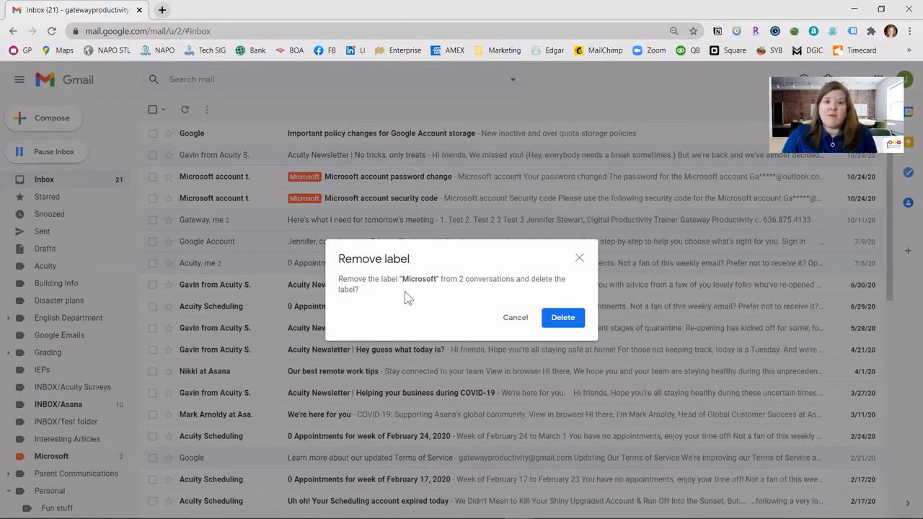
pyautogui.click(563, 318)
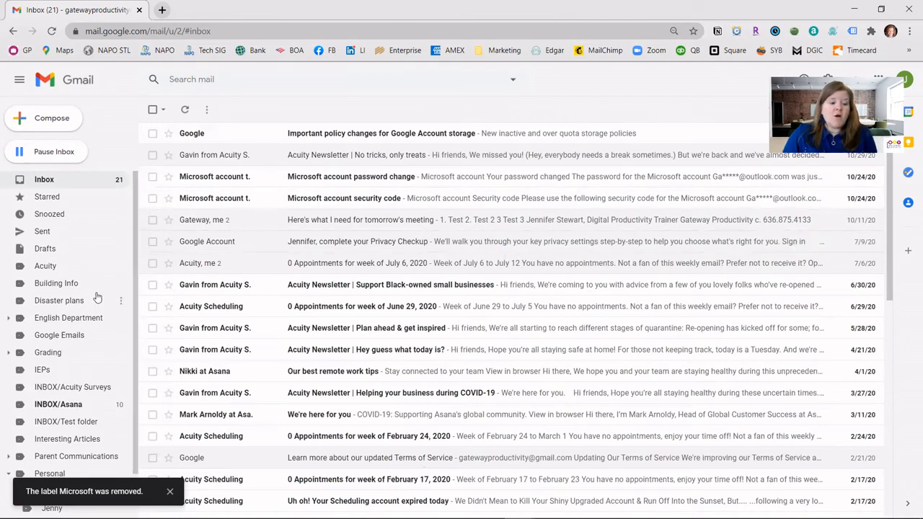
pyautogui.scroll(-1, 94, 306)
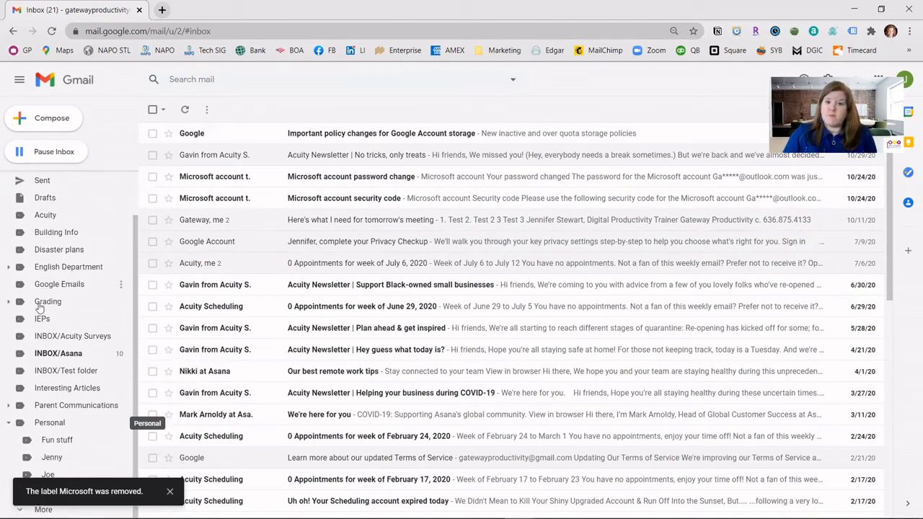